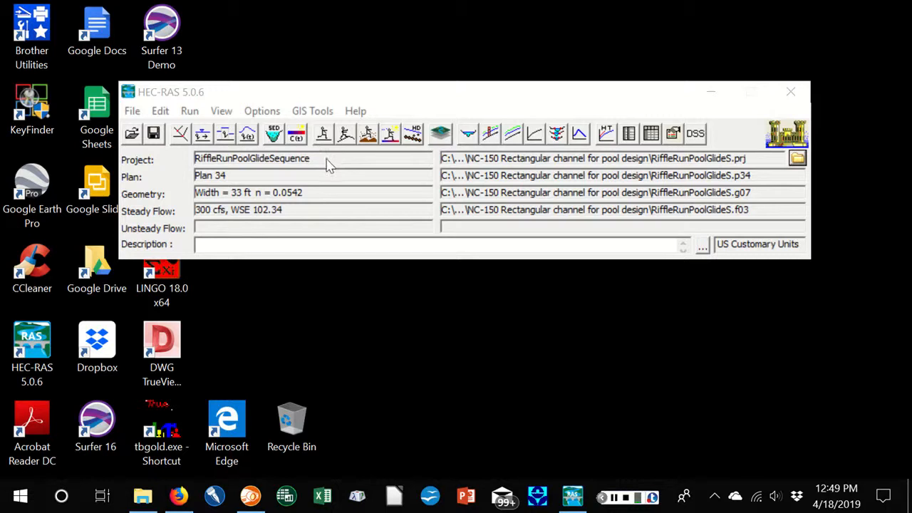
Open the cross section data of the current geometry and review river stations 10 (Riffle 1) and 20 (Glide 1).
left_click(180, 133)
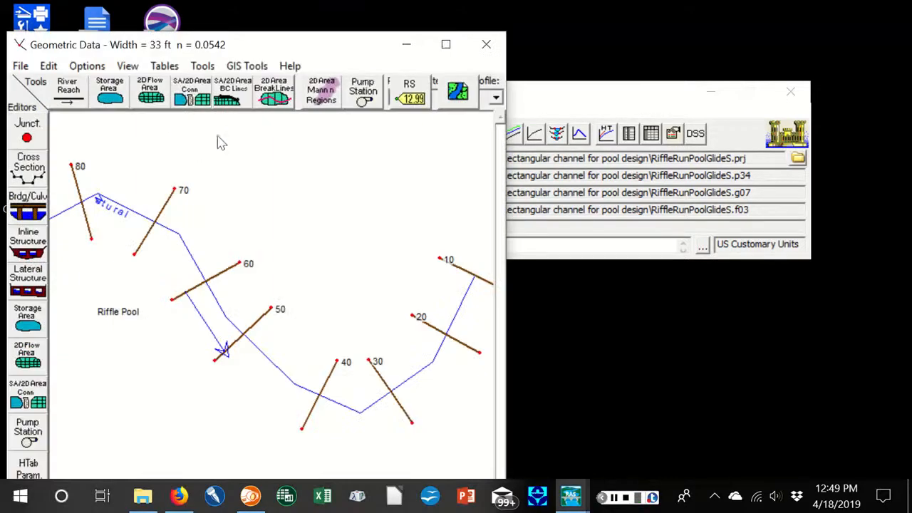
left_click_drag(332, 45, 527, 27)
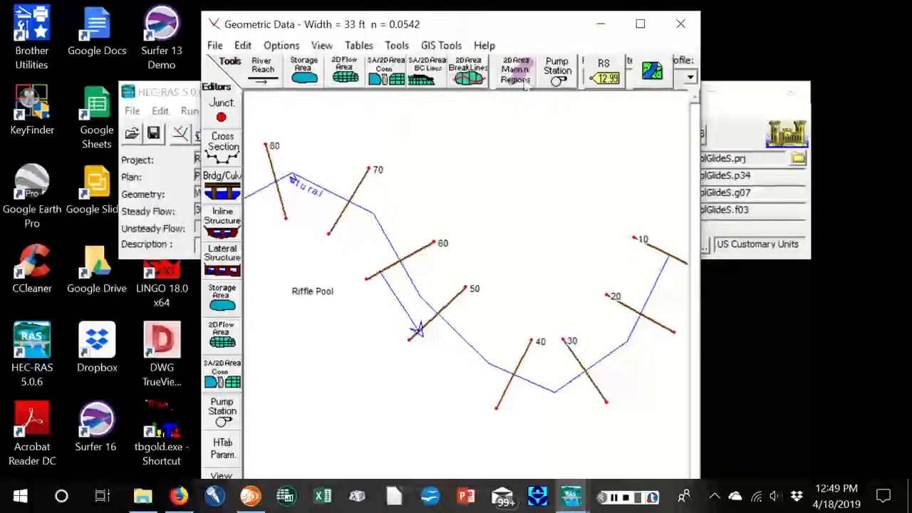
left_click(226, 158)
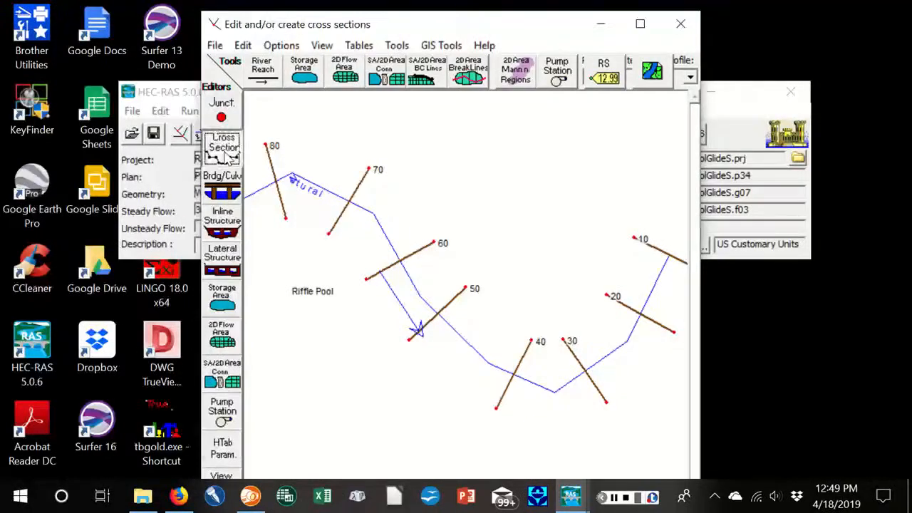
left_click_drag(290, 99, 441, 97)
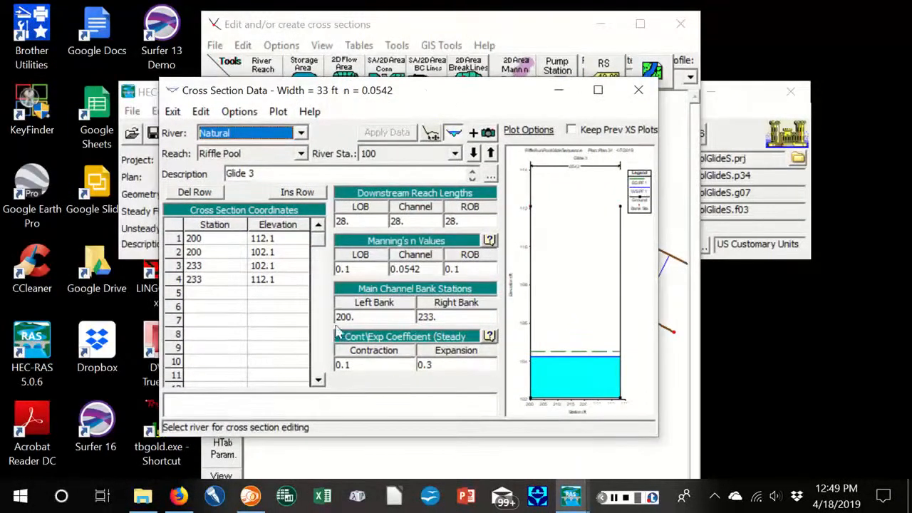
left_click(491, 154)
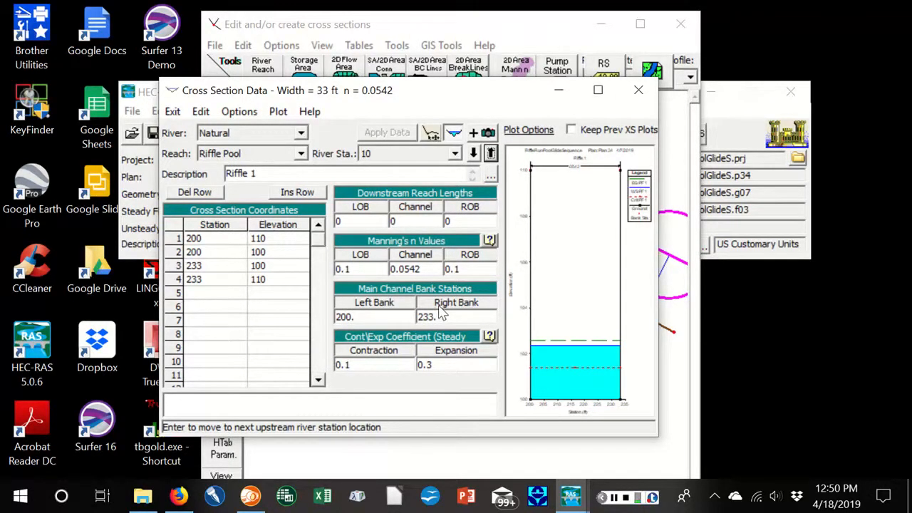
left_click(491, 154)
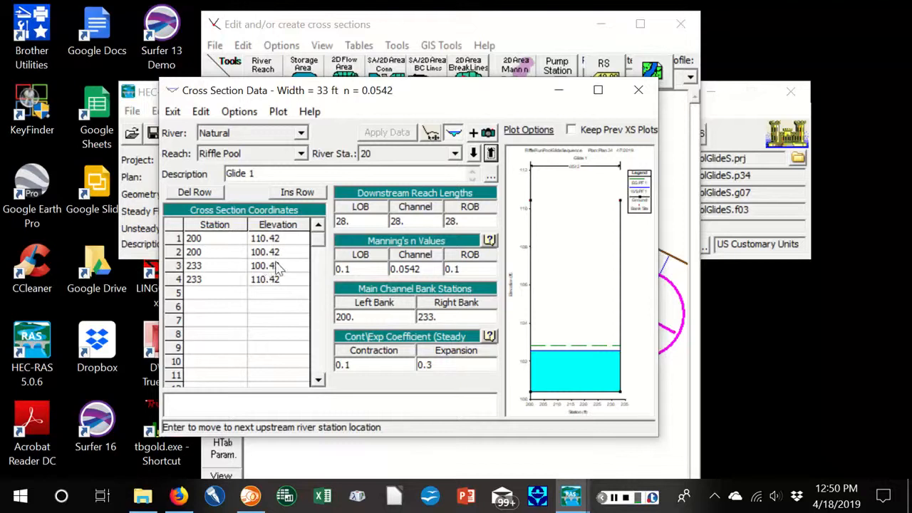
Look over the editing options available for the Glide 1 cross section, including Adjust Elevations.
left_click(240, 113)
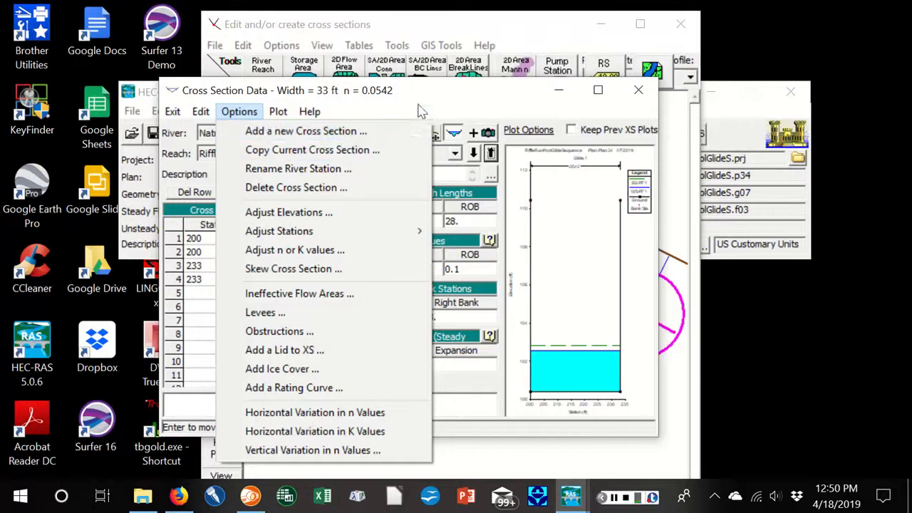
left_click(437, 94)
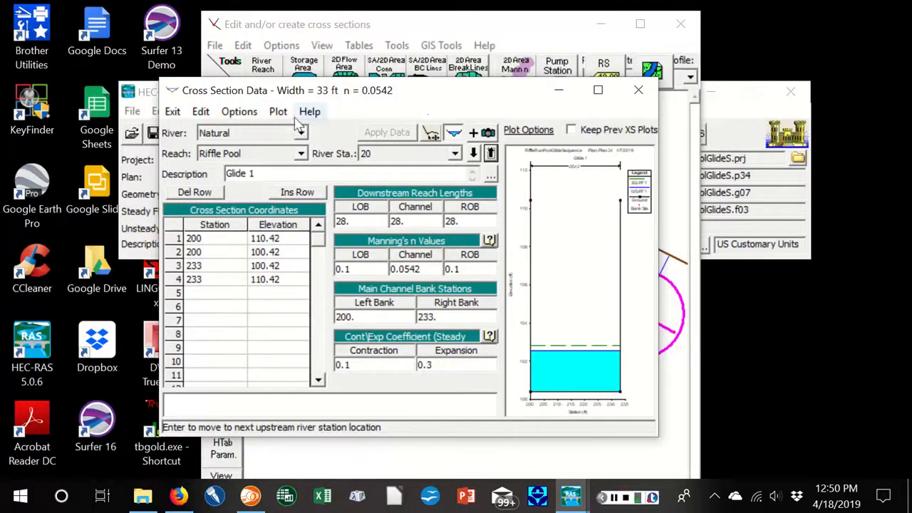
left_click(240, 112)
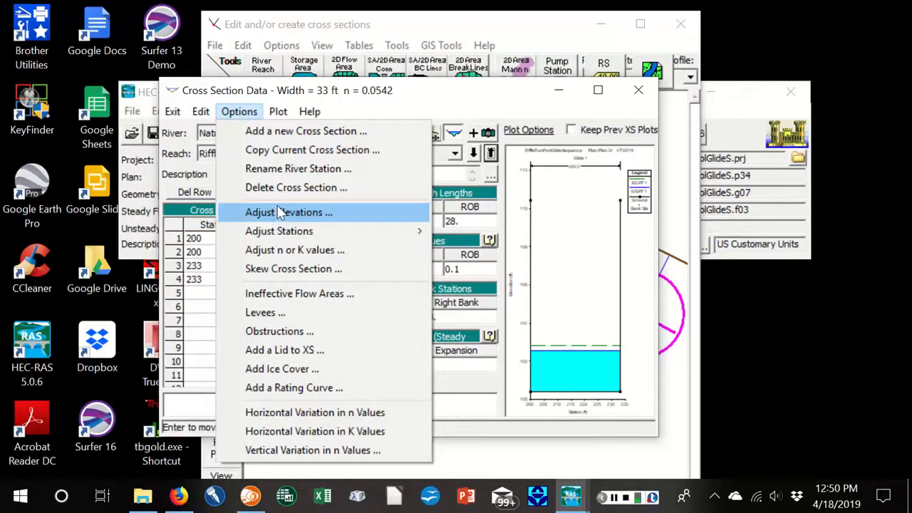
left_click(439, 95)
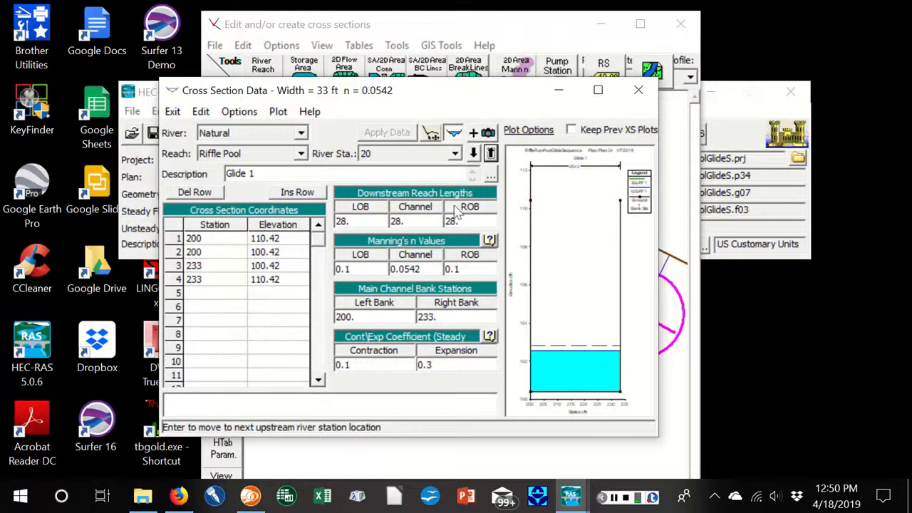
Review the cross sections upstream from river station 30 to 90, and exit the cross section and geometric data editors.
left_click(491, 154)
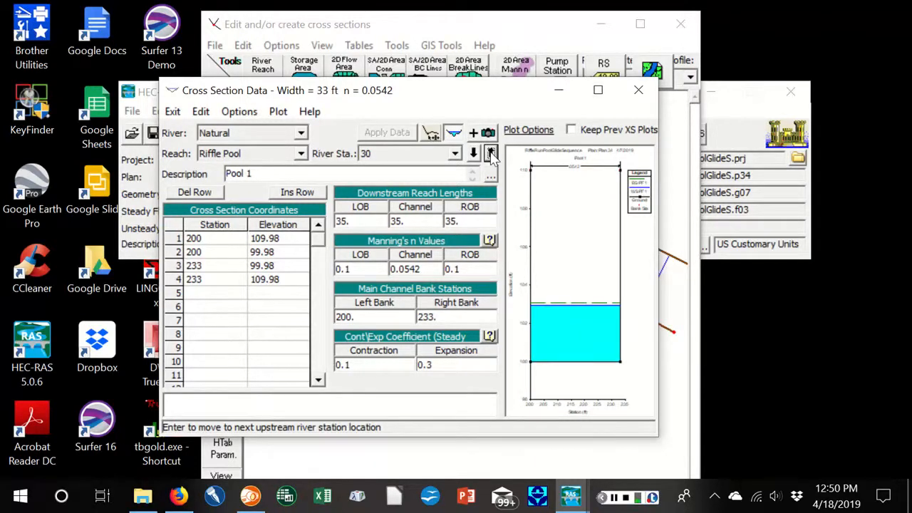
left_click(491, 154)
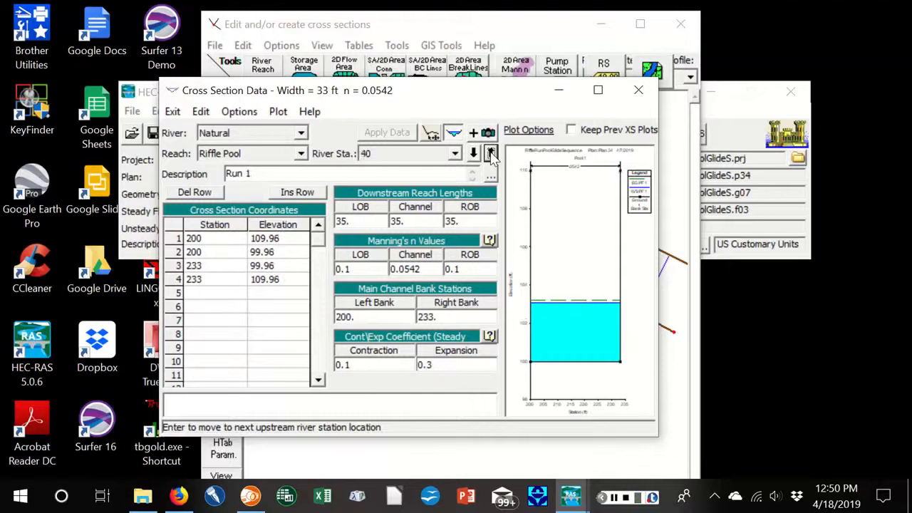
left_click(491, 154)
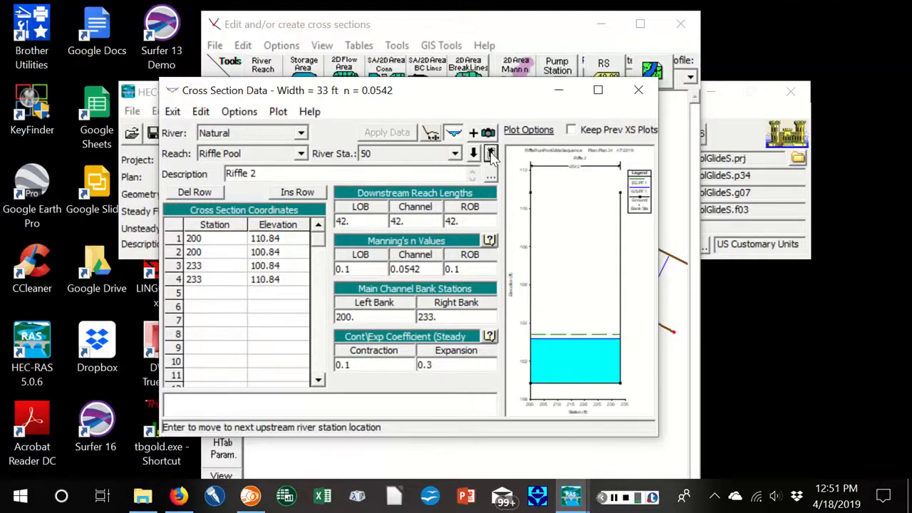
left_click(491, 154)
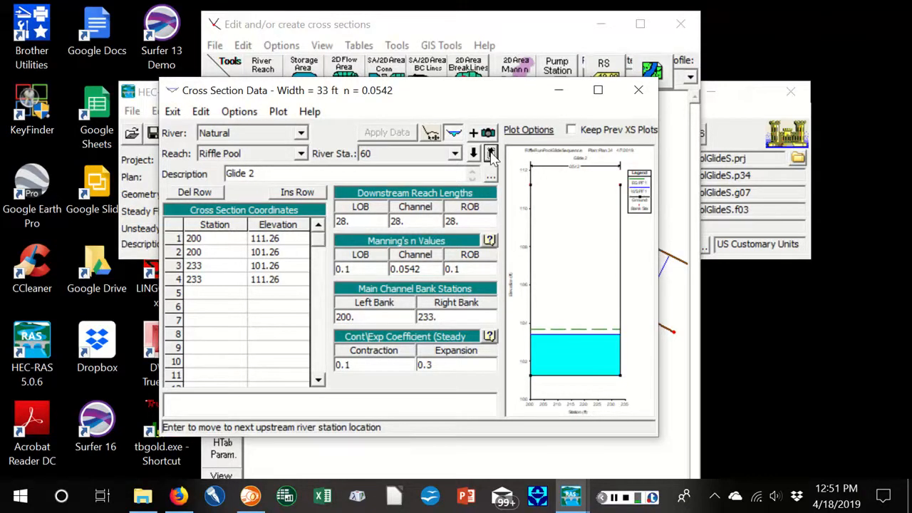
left_click(491, 154)
left_click(490, 154)
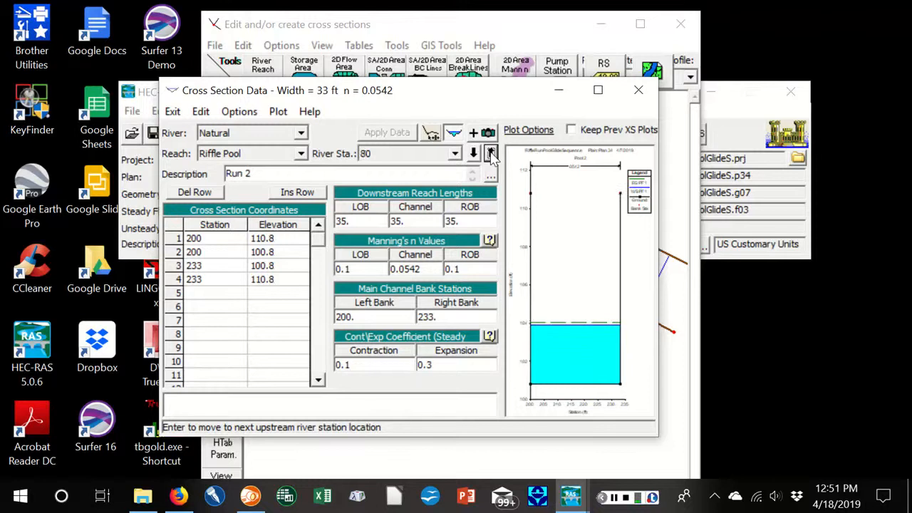
left_click(491, 154)
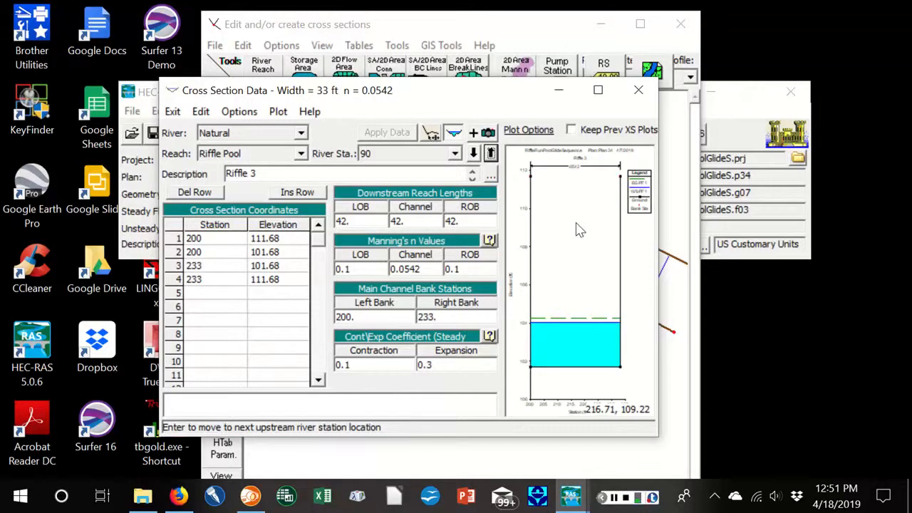
left_click(638, 92)
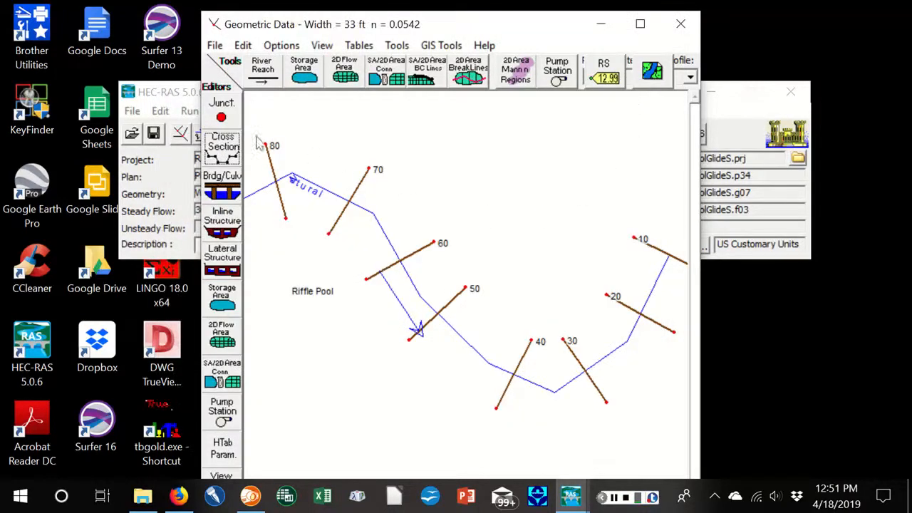
left_click(215, 45)
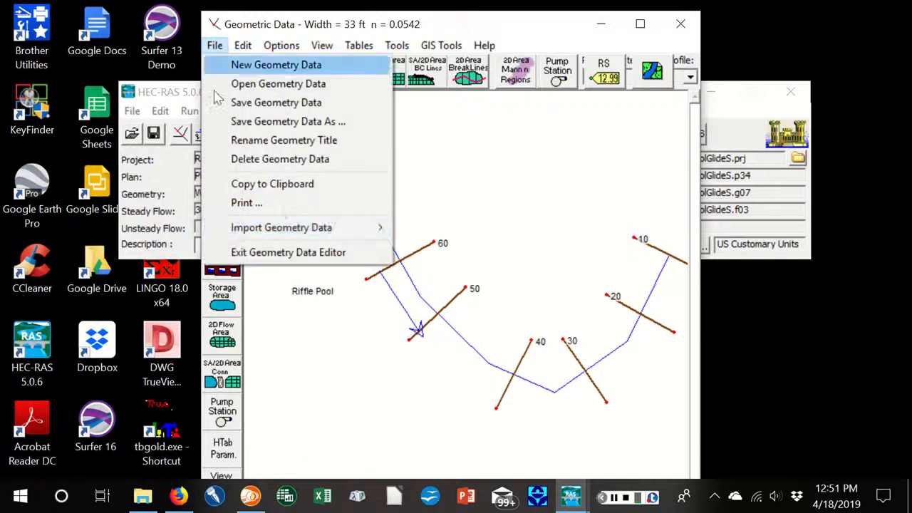
left_click(249, 255)
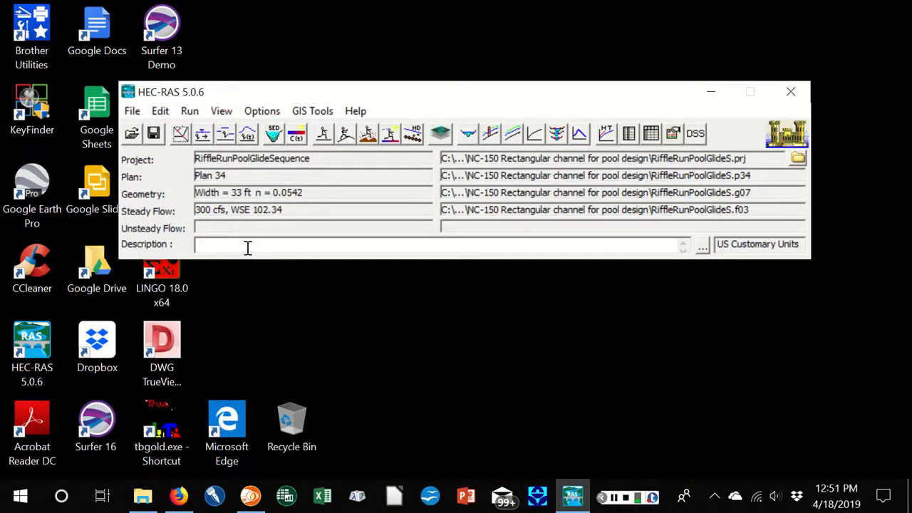
Review the steady flow data and the known water surface set as the downstream boundary condition, leaving without changes.
left_click(203, 136)
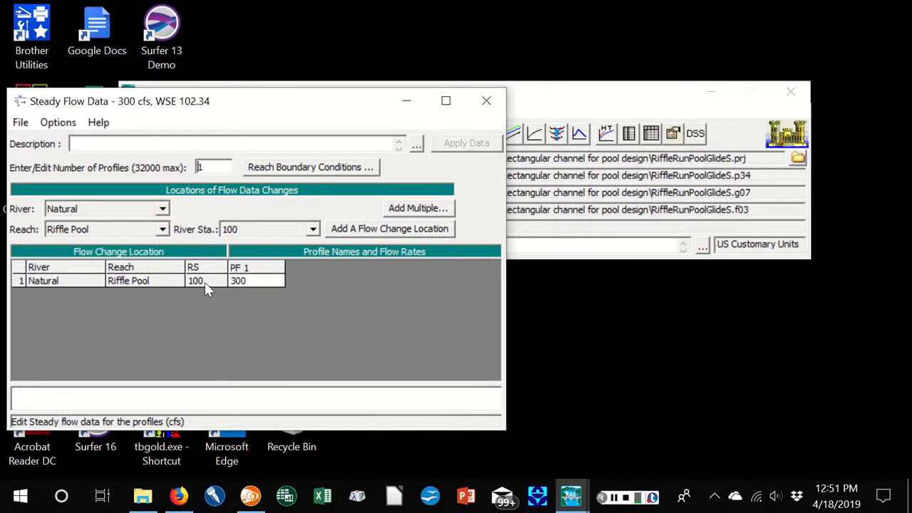
left_click(282, 171)
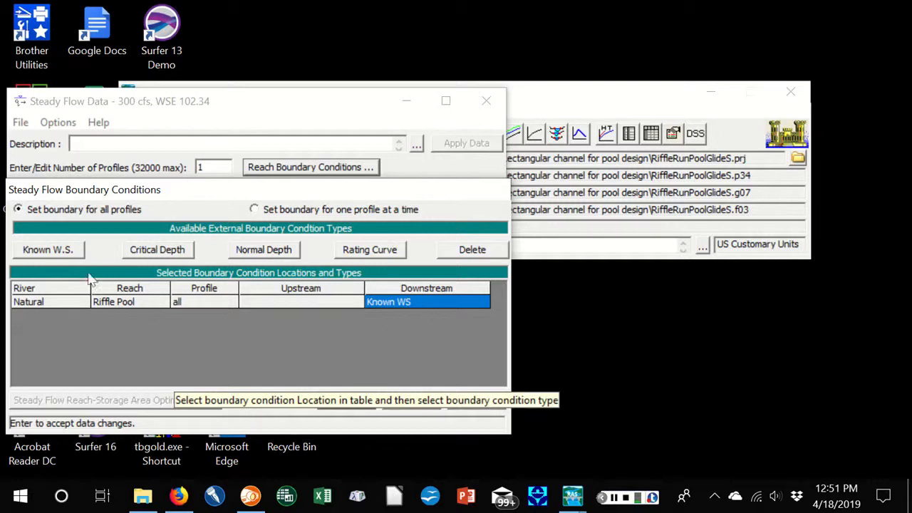
left_click(47, 251)
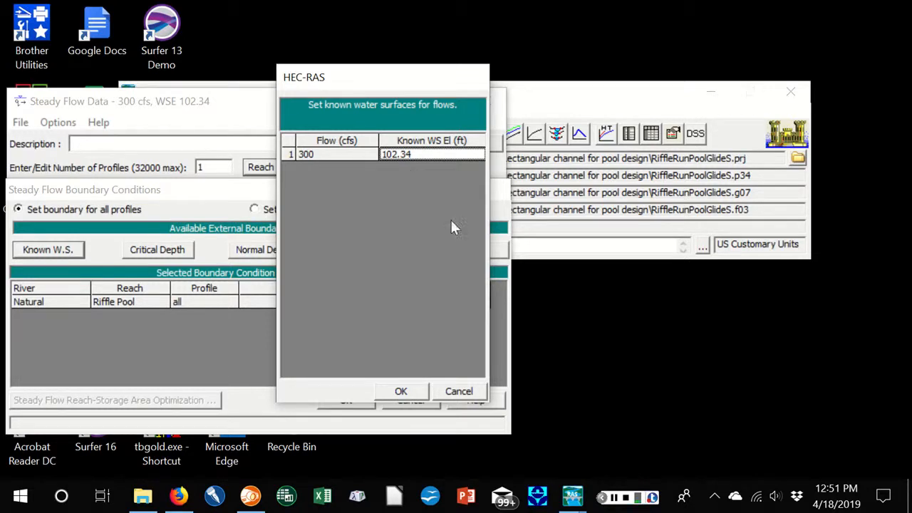
left_click(460, 392)
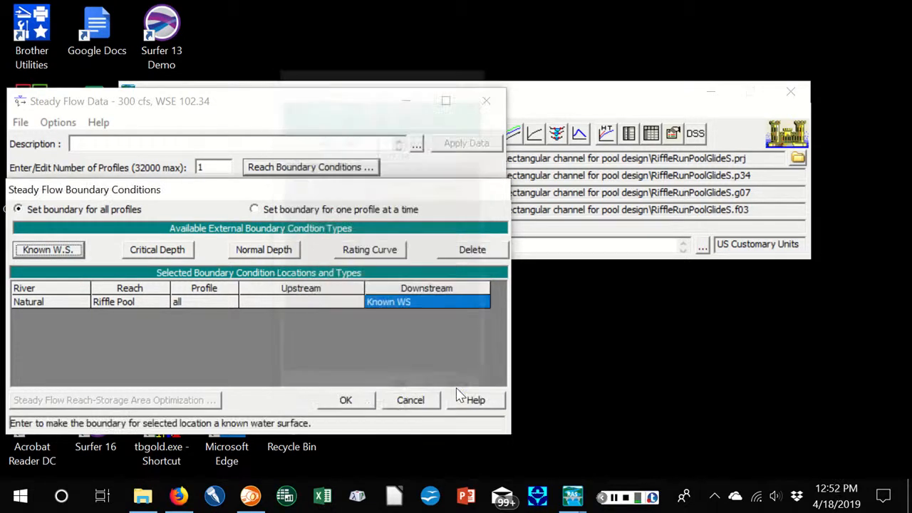
left_click(408, 401)
left_click(486, 99)
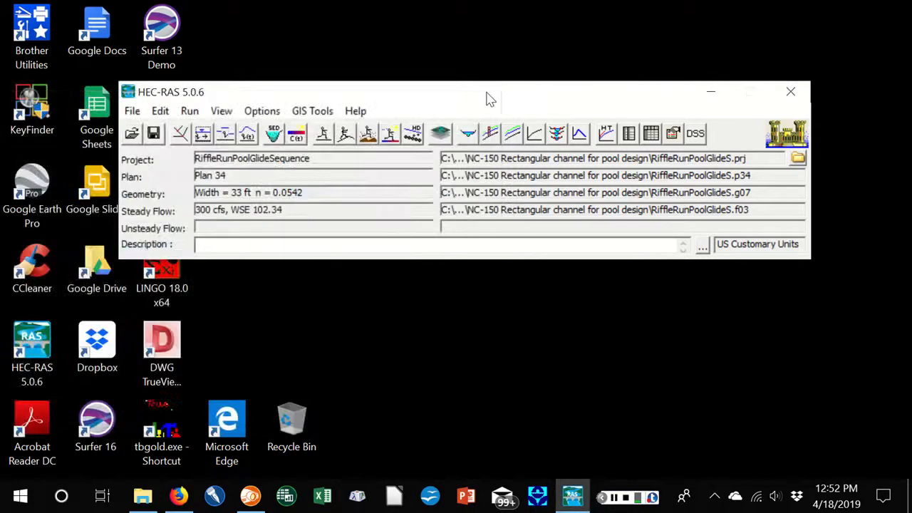
Examine the steady flow files available for Plan 34 in the Steady Flow Analysis, and close it without computing.
left_click(324, 137)
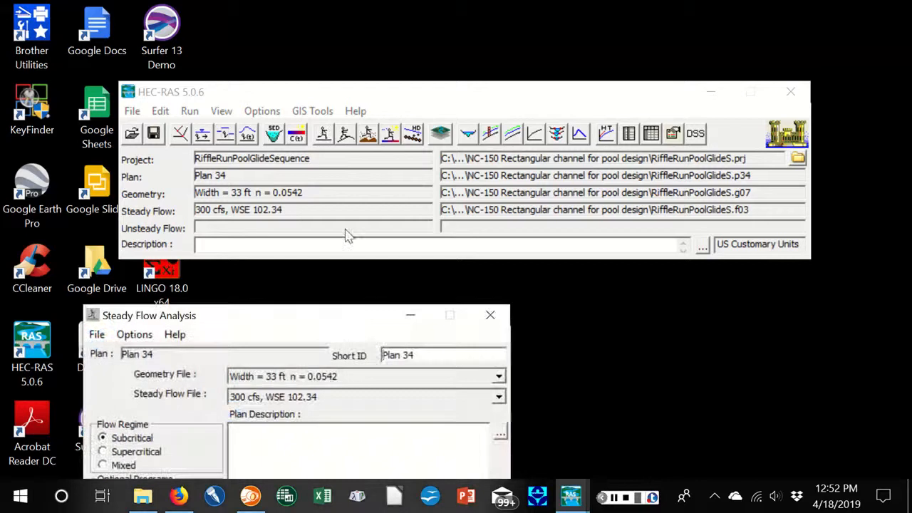
left_click_drag(335, 326, 427, 187)
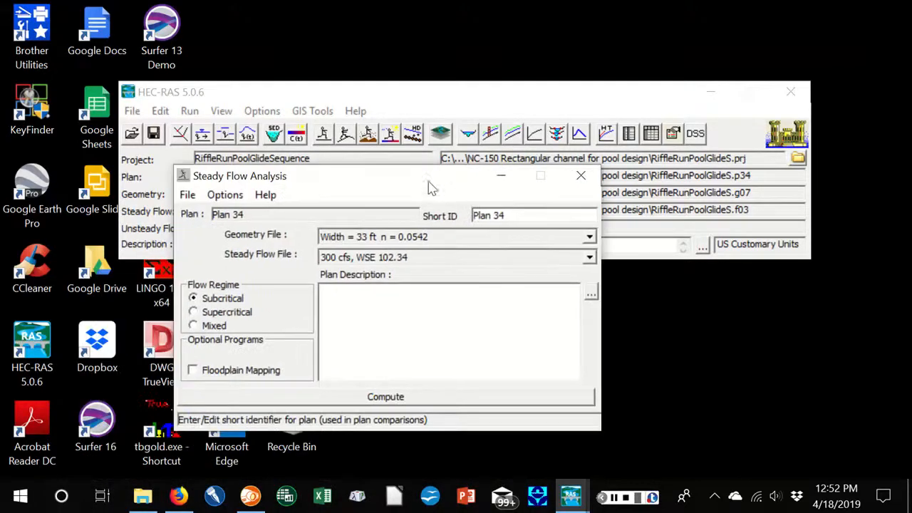
left_click(590, 257)
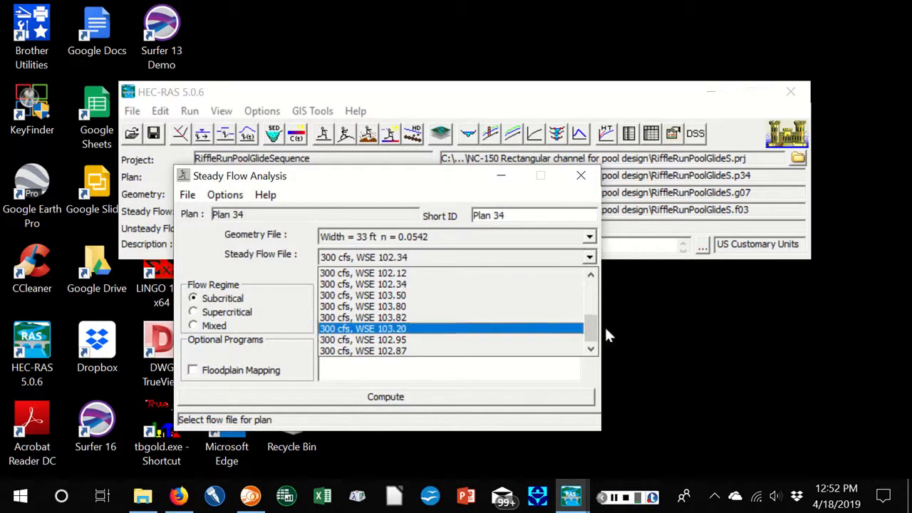
left_click_drag(592, 331, 590, 289)
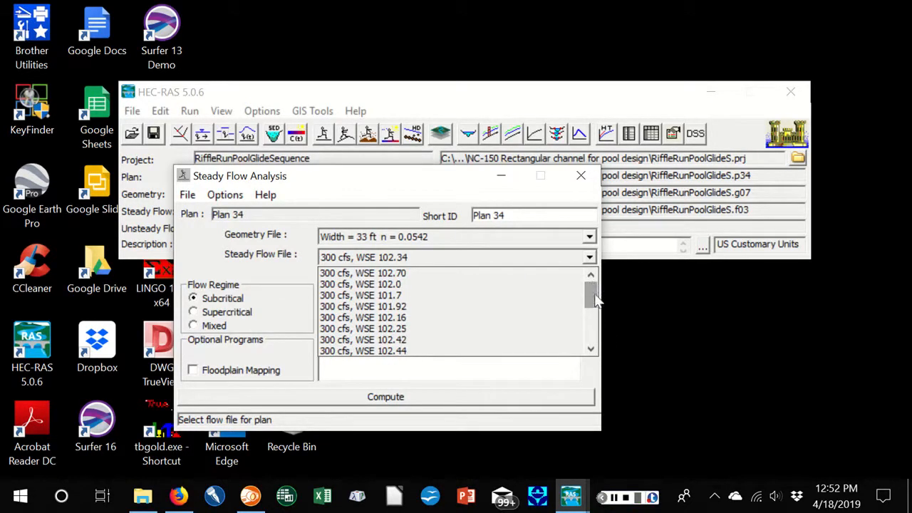
left_click(591, 351)
left_click(590, 351)
left_click(591, 351)
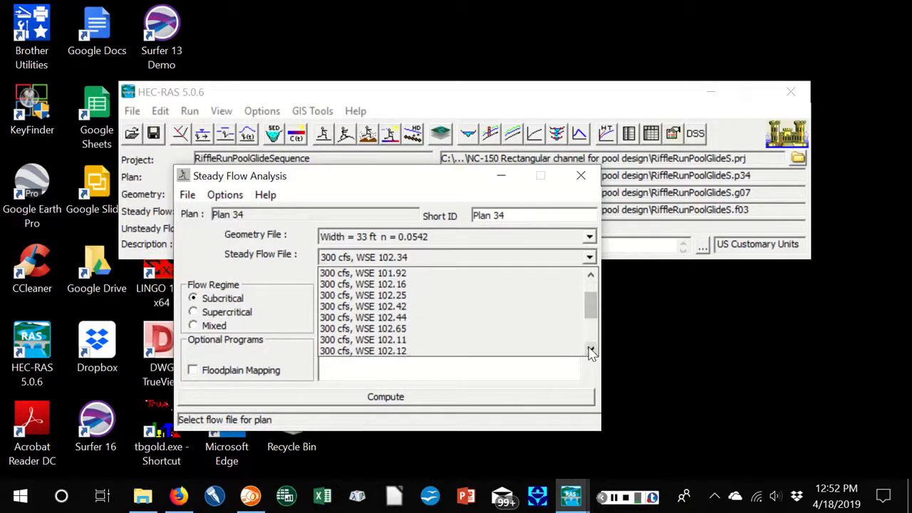
left_click(590, 351)
left_click(591, 351)
left_click(591, 351)
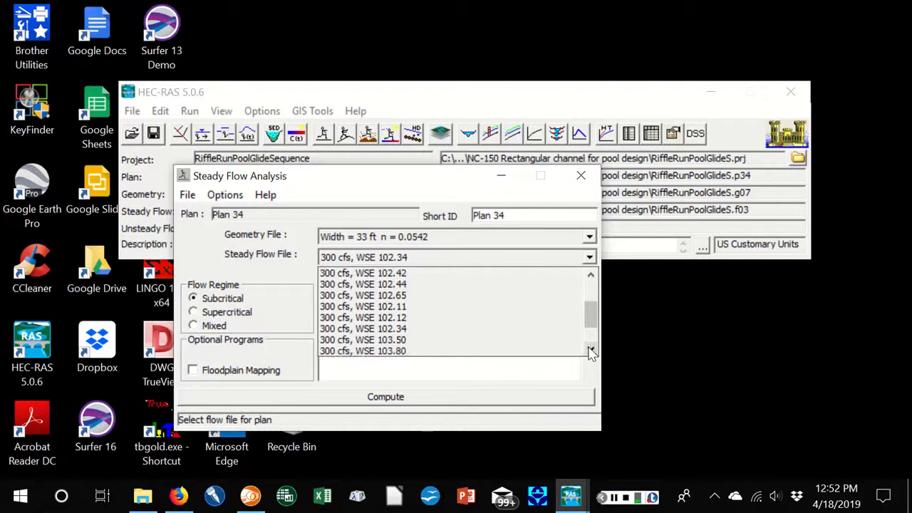
left_click(591, 351)
left_click(590, 351)
left_click(590, 351)
left_click(590, 351)
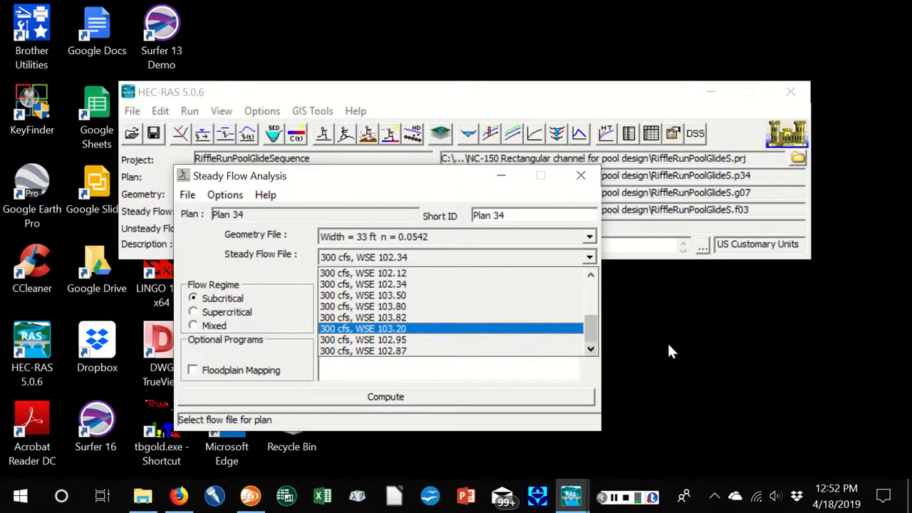
left_click_drag(593, 329, 592, 289)
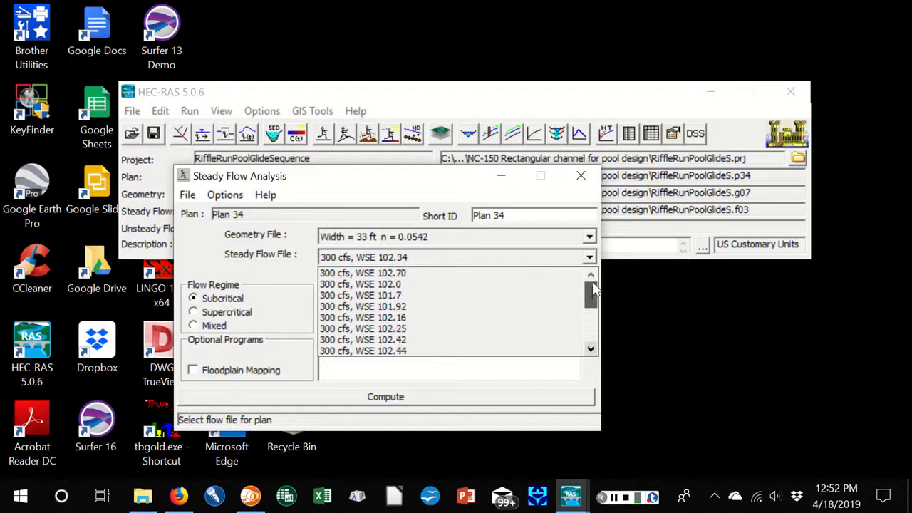
left_click(581, 177)
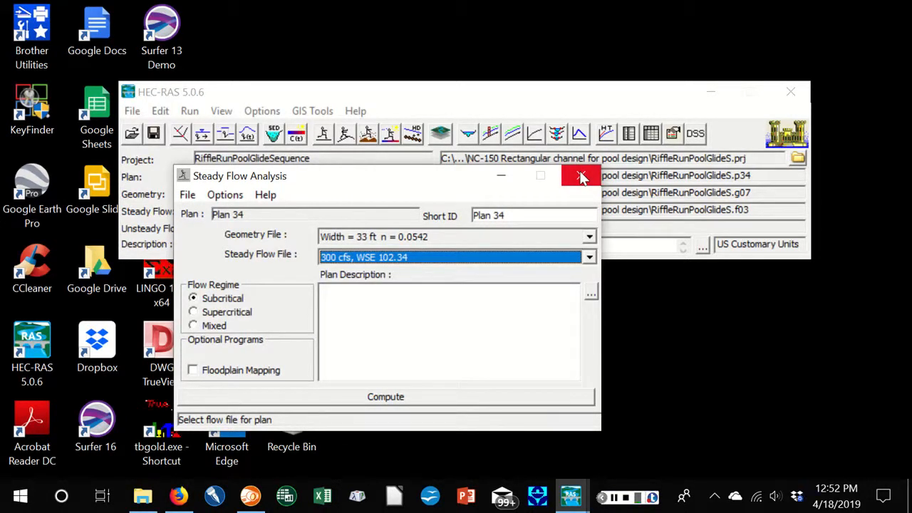
left_click(580, 177)
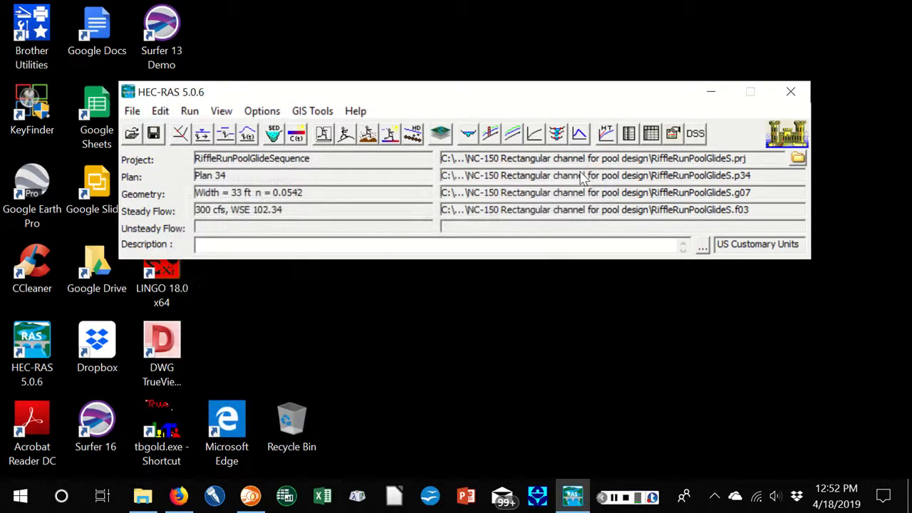
Review Plan 34's water surface profile plot along the Riffle Pool reach, and close the plot.
left_click(221, 112)
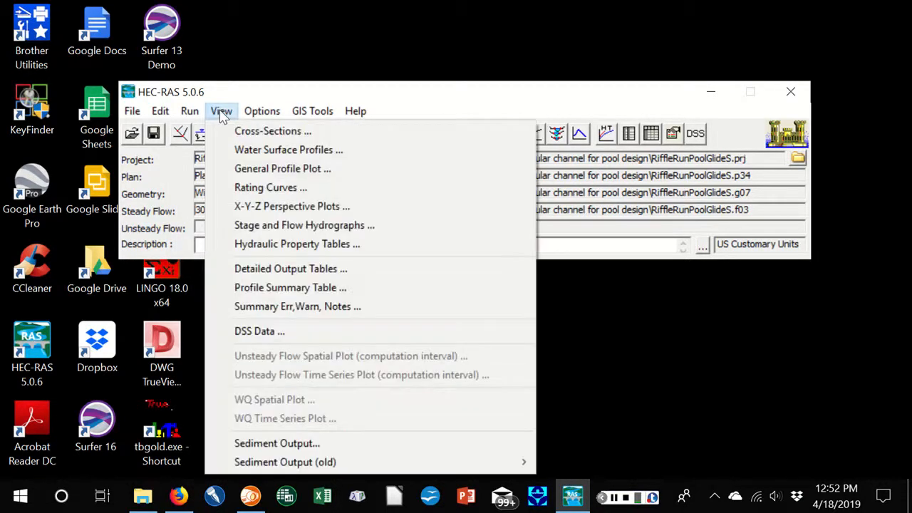
left_click(260, 149)
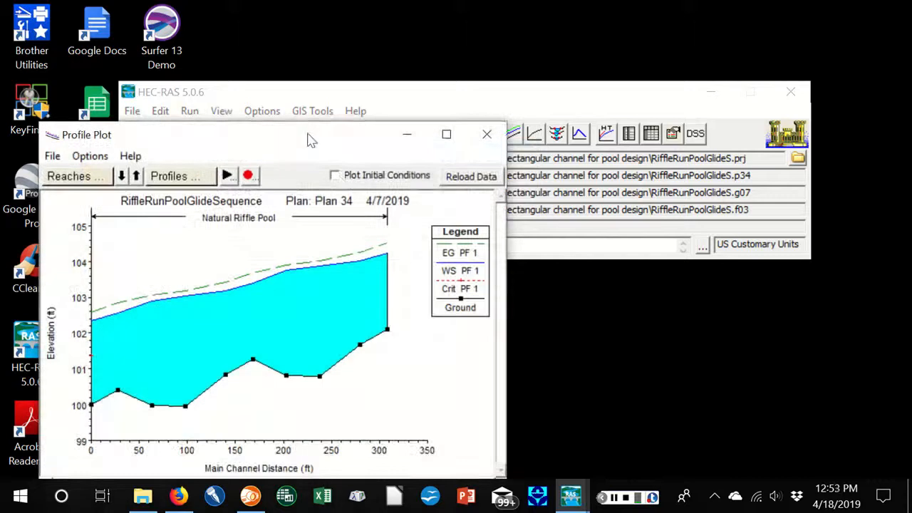
left_click_drag(309, 138, 464, 86)
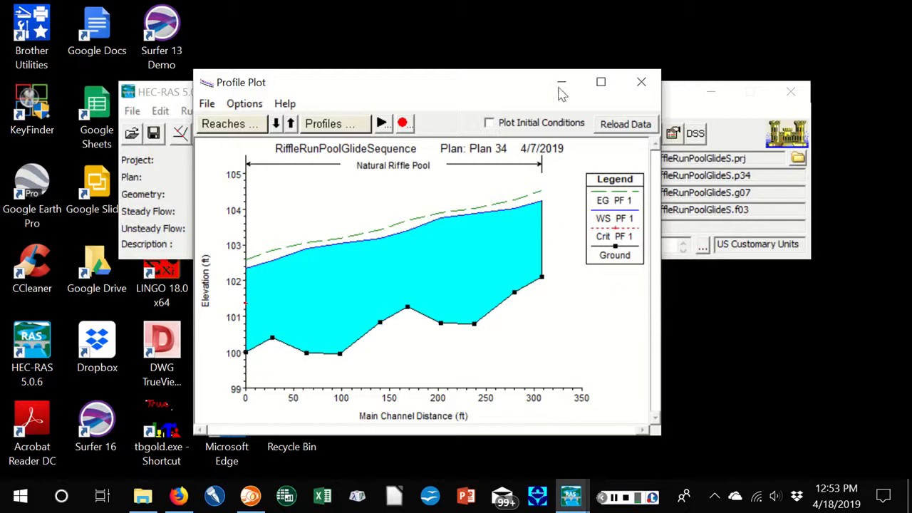
left_click(641, 83)
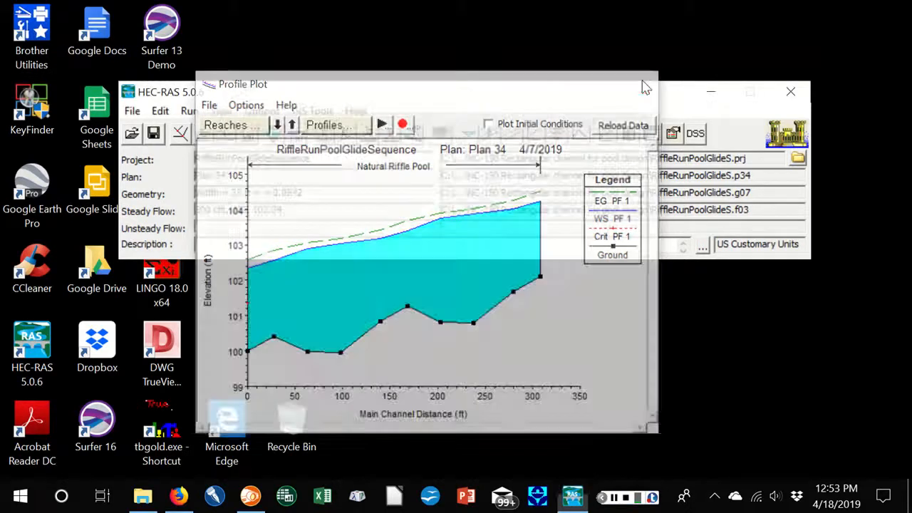
Examine the Profile Summary Table for Plan 34, widening it to show all columns through Froude # Chl.
left_click(260, 111)
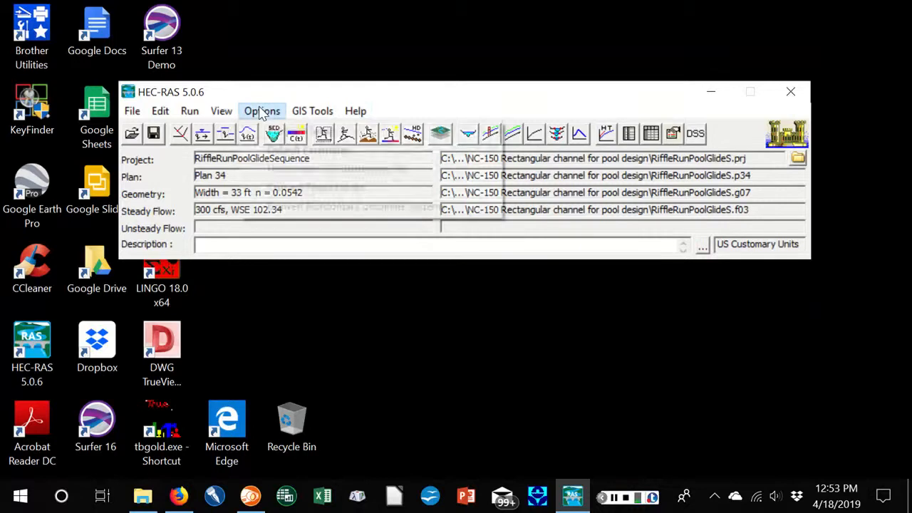
mouse_move(227, 109)
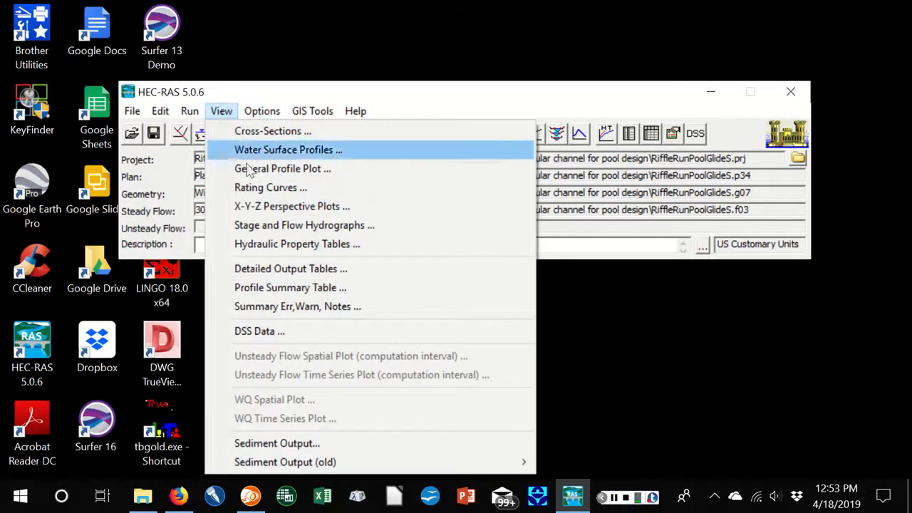
left_click(302, 289)
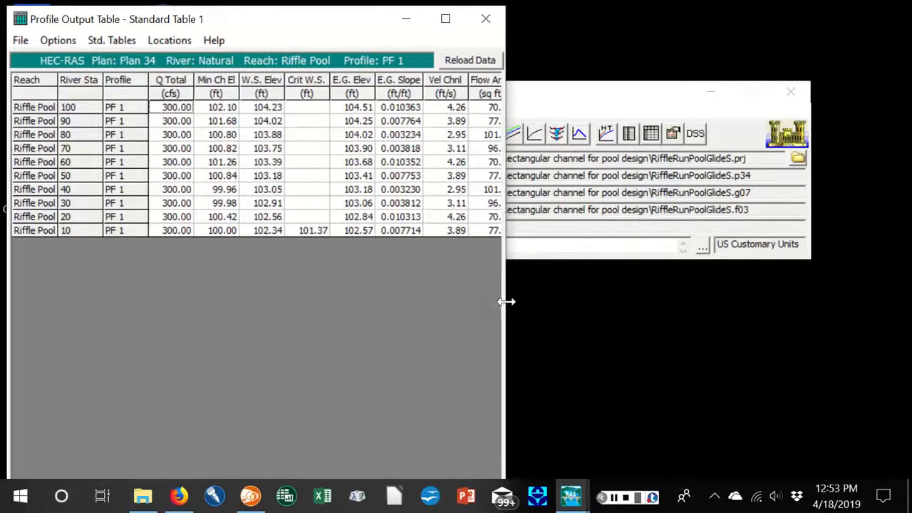
left_click_drag(506, 301, 692, 285)
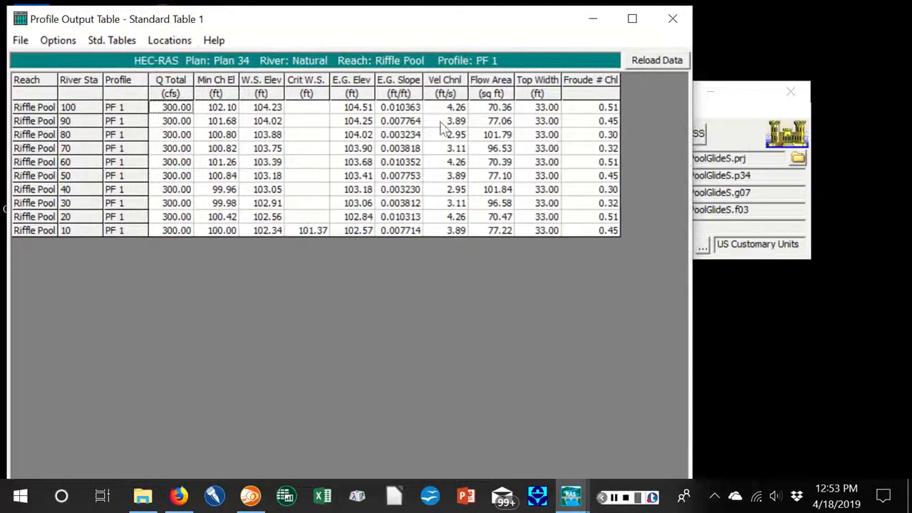
left_click_drag(336, 29, 432, 40)
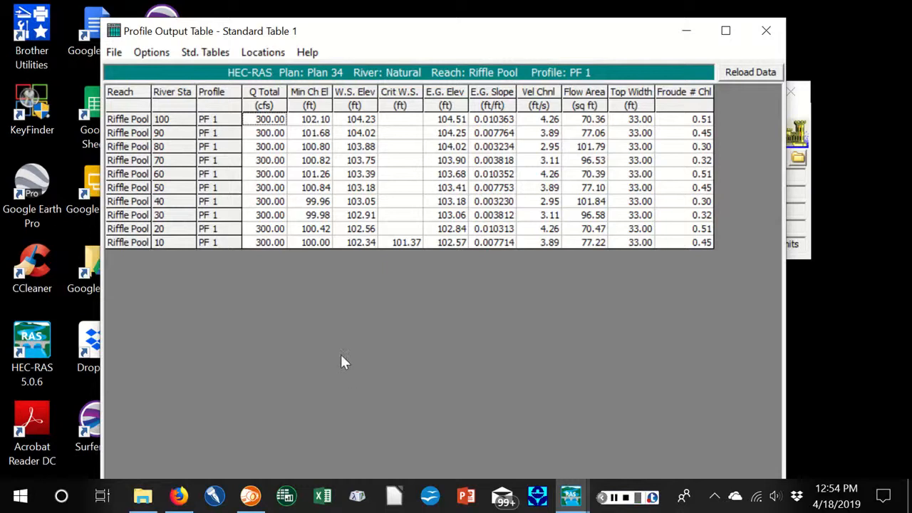
Edit the profile output table's definition, inserting a column before Crit W.S. with the Diff variable.
left_click(205, 52)
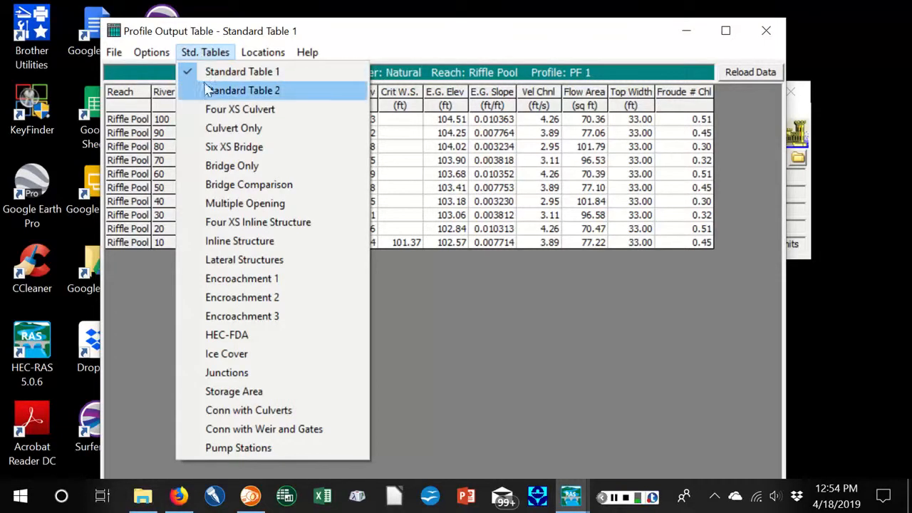
mouse_move(149, 54)
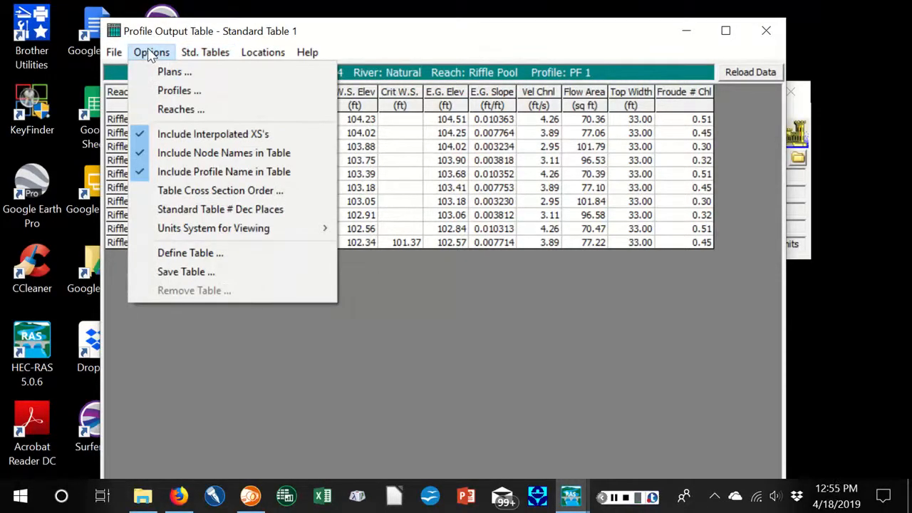
left_click(176, 254)
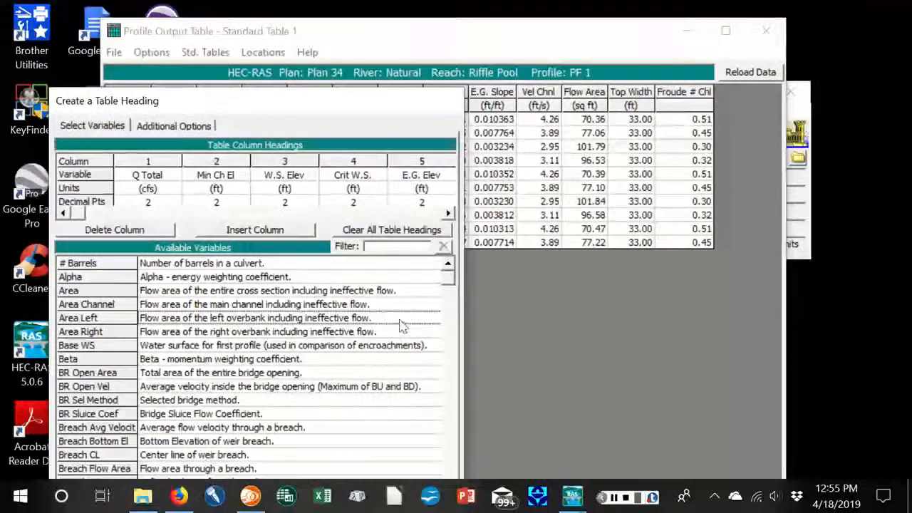
scroll(398, 318, "down", 3)
scroll(399, 318, "down", 18)
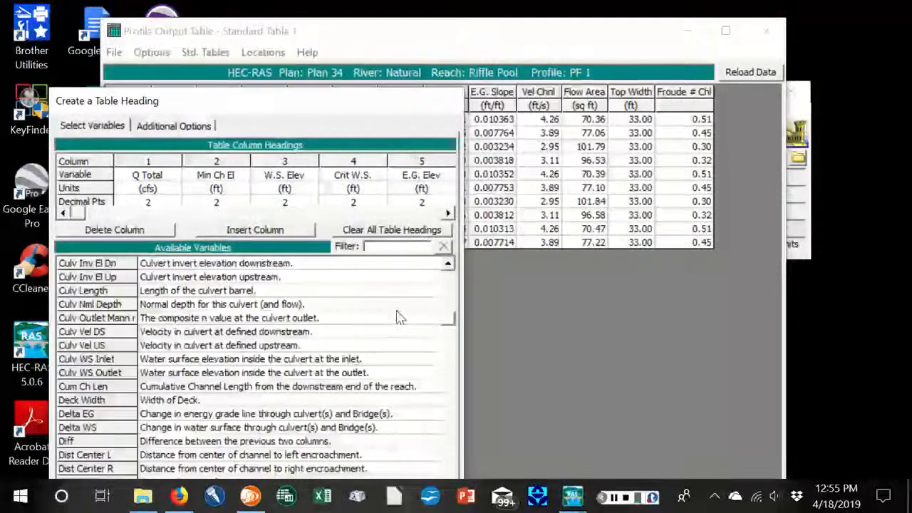
scroll(399, 319, "down", 3)
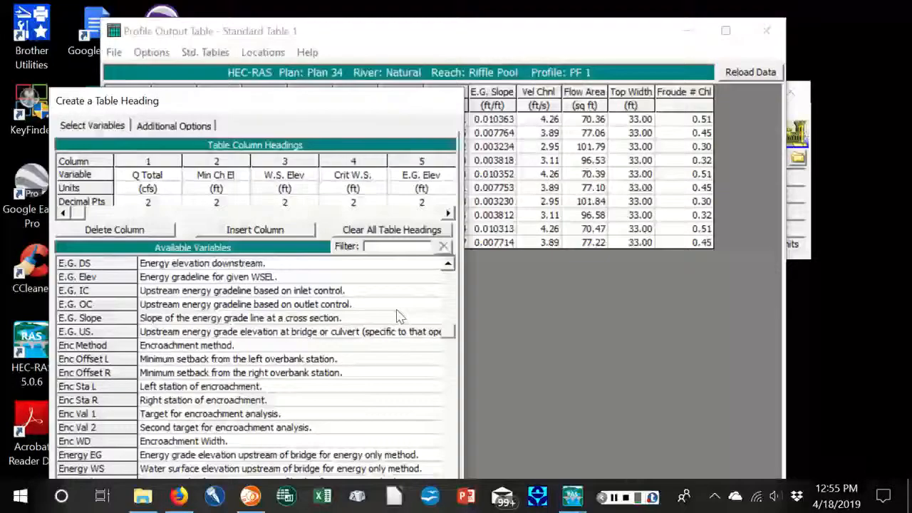
scroll(399, 318, "up", 3)
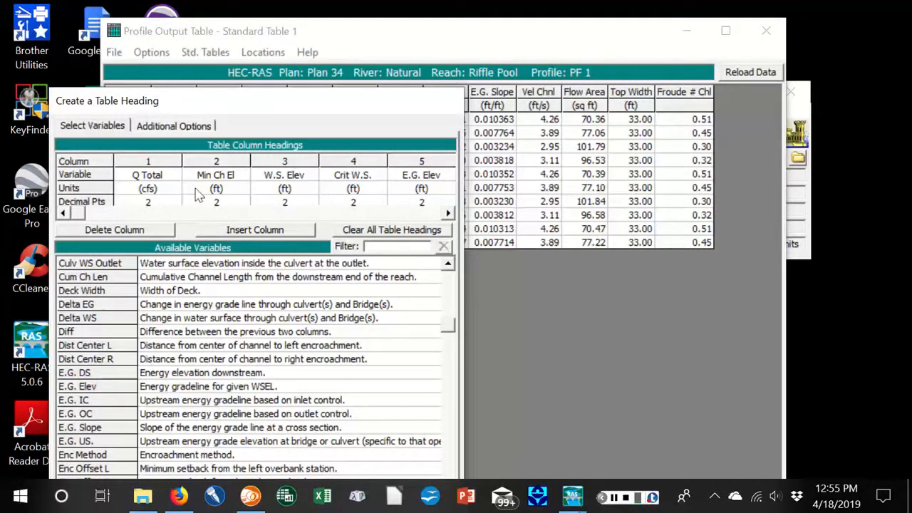
left_click(352, 163)
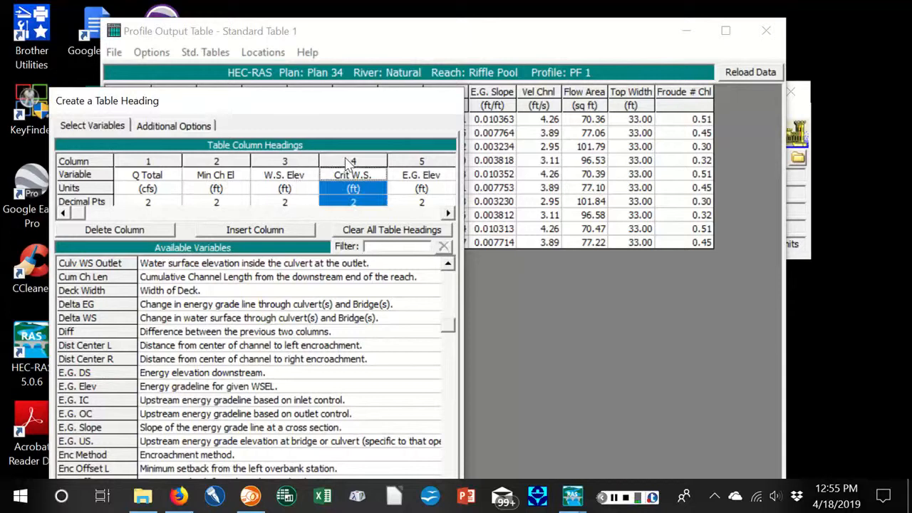
left_click(243, 230)
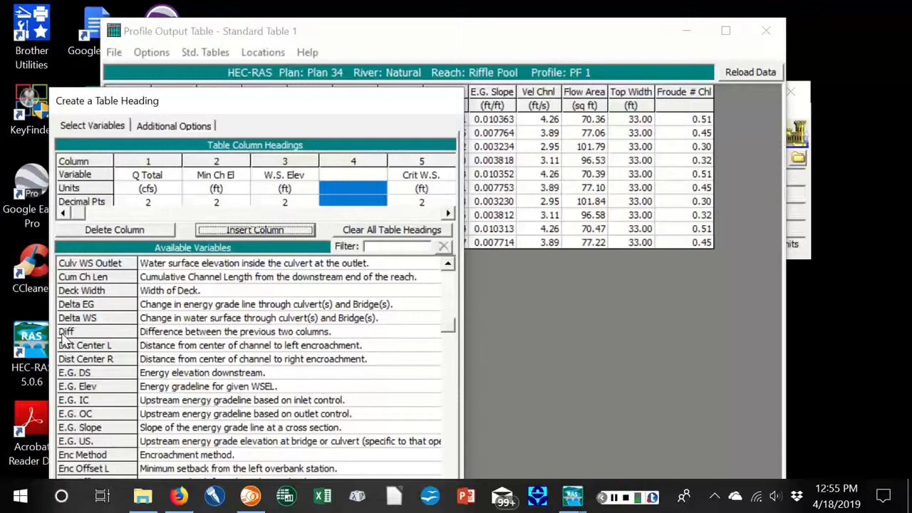
left_click(77, 334)
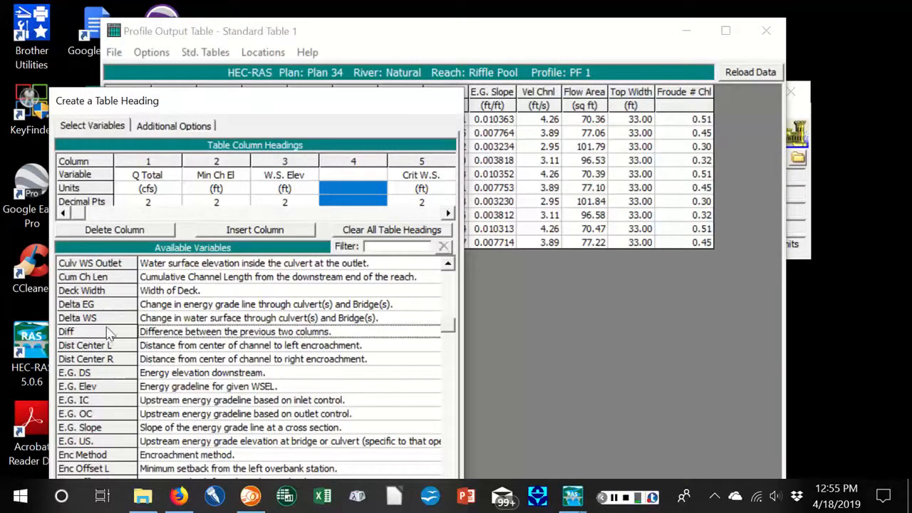
double_click(107, 334)
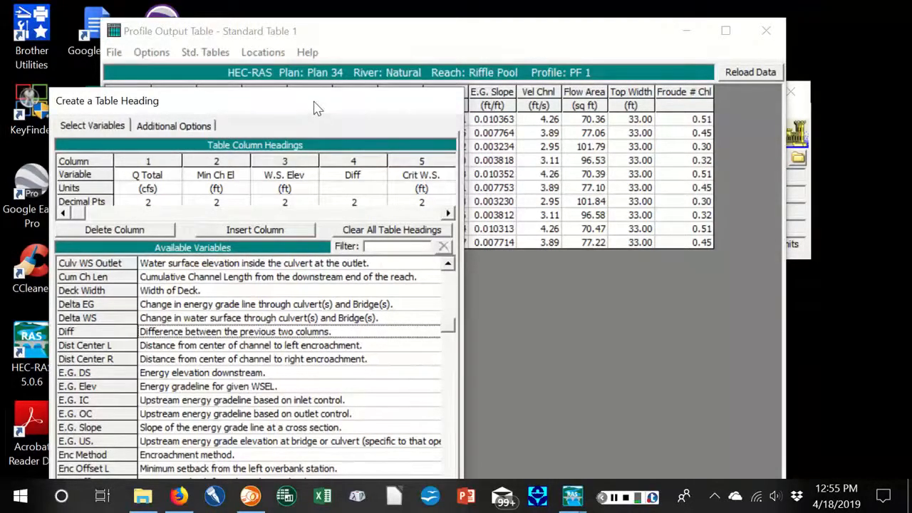
Apply the new table headings, review the updated profile output table, and close it.
left_click_drag(317, 110, 347, 33)
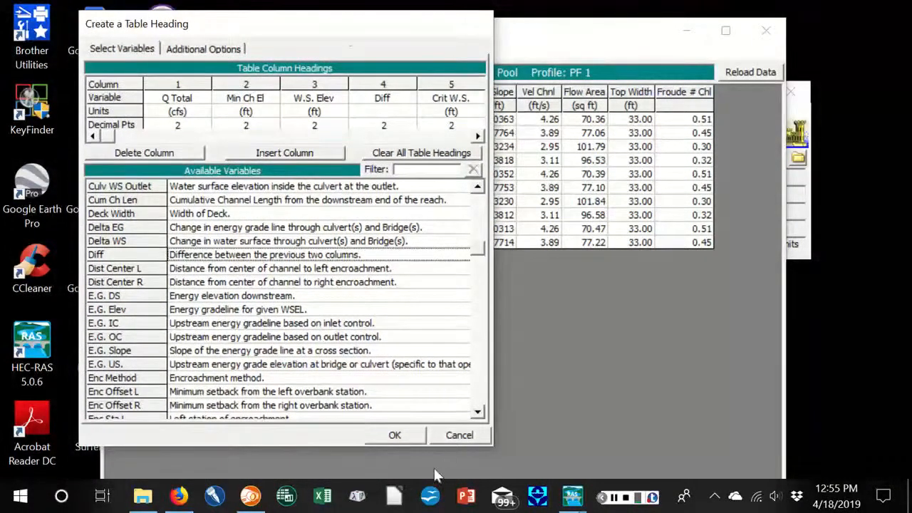
left_click(393, 436)
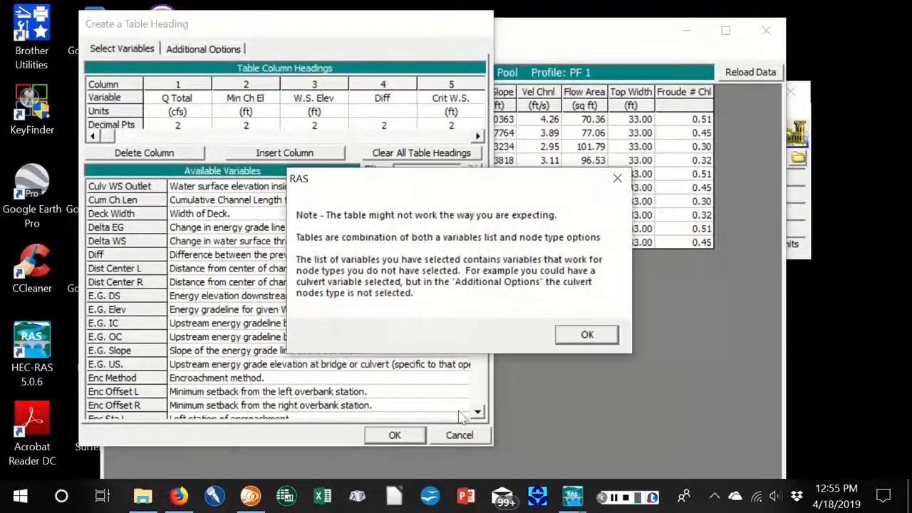
left_click(587, 336)
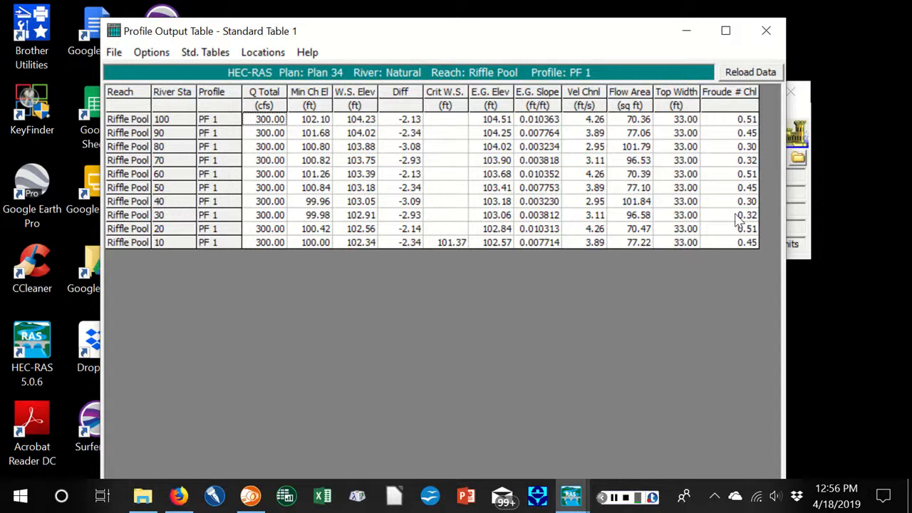
left_click(766, 33)
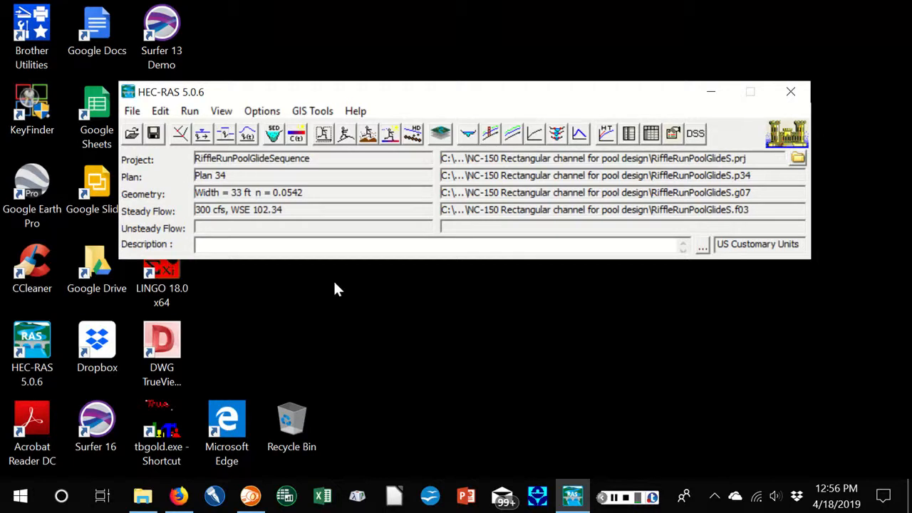
Review the detailed cross section output for profile PF 1, moving from river station 90 to station 80.
left_click(261, 114)
mouse_move(220, 114)
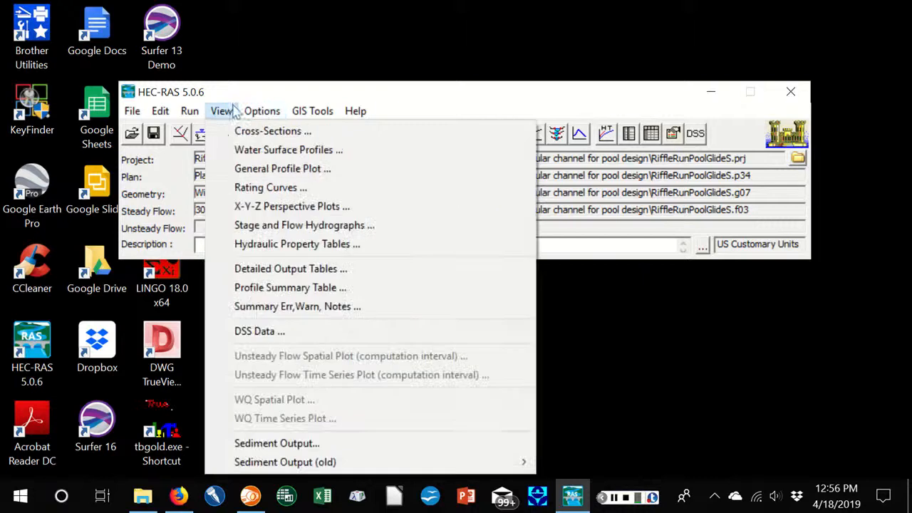
left_click(256, 269)
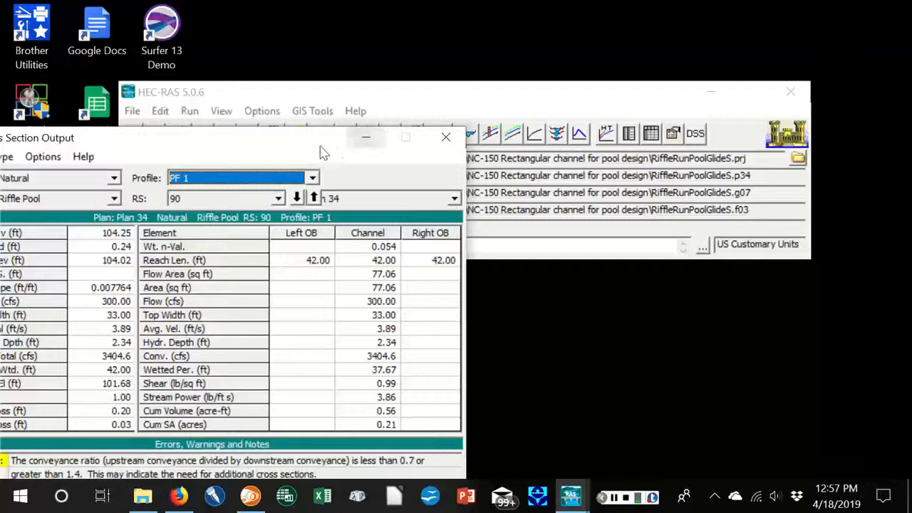
left_click_drag(321, 141, 417, 89)
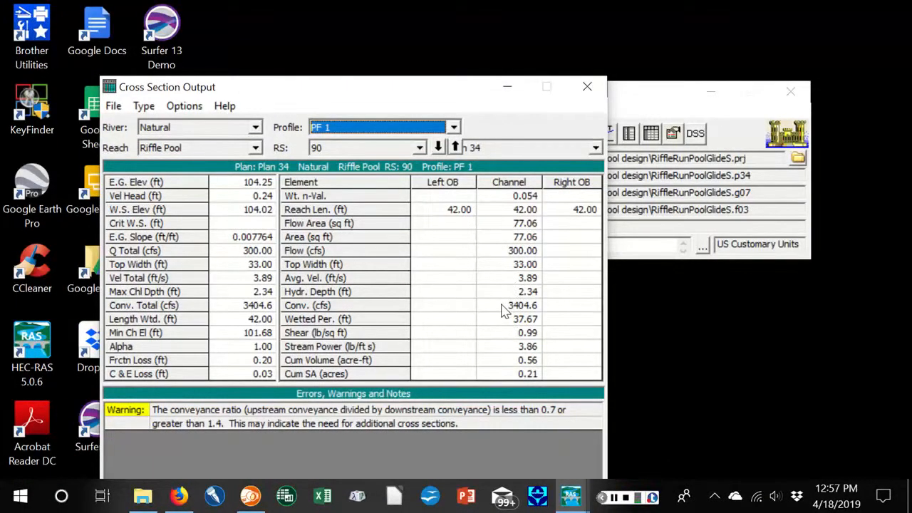
left_click(438, 147)
left_click(438, 146)
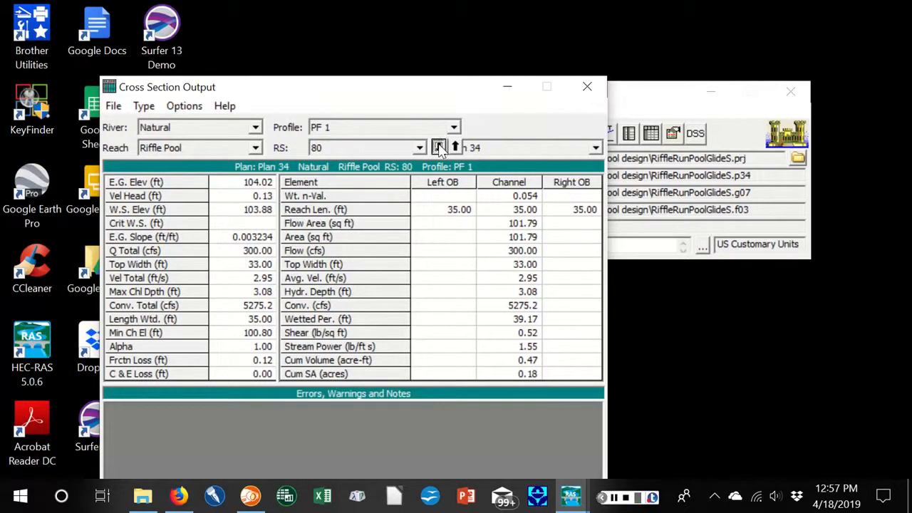
left_click(455, 147)
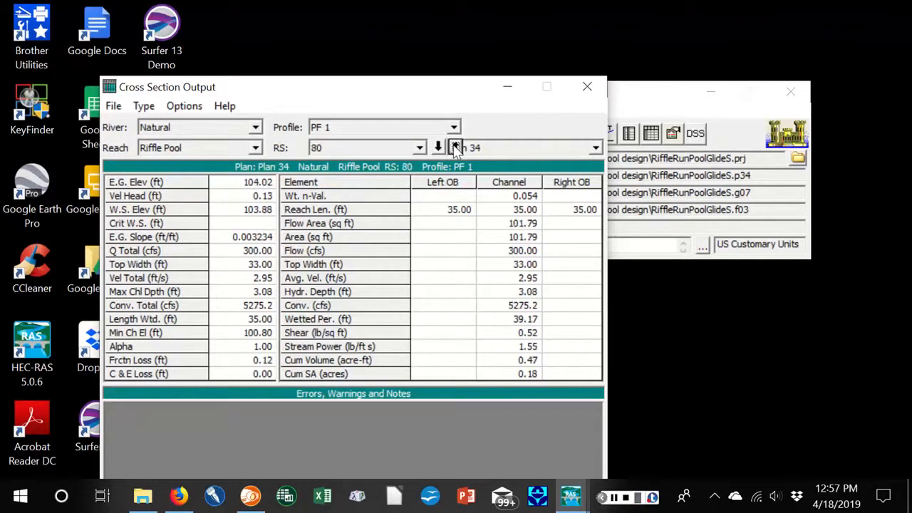